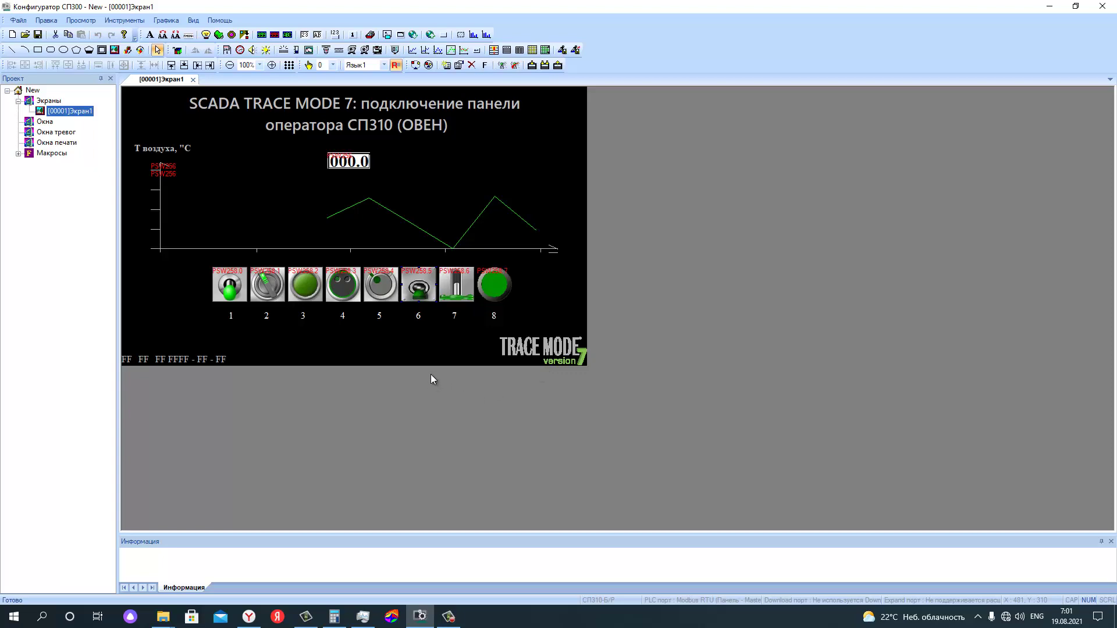
# - Check the register settings of the numeric temperature display and the first indicator switch, leaving both unchanged
pyautogui.doubleClick(352, 169)
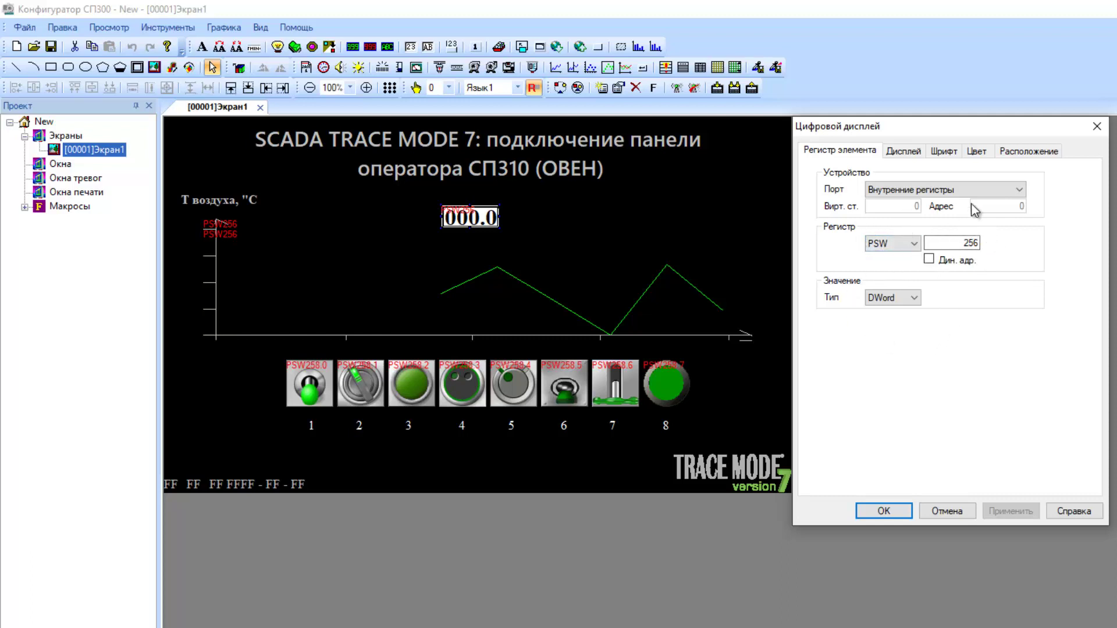
pyautogui.click(947, 511)
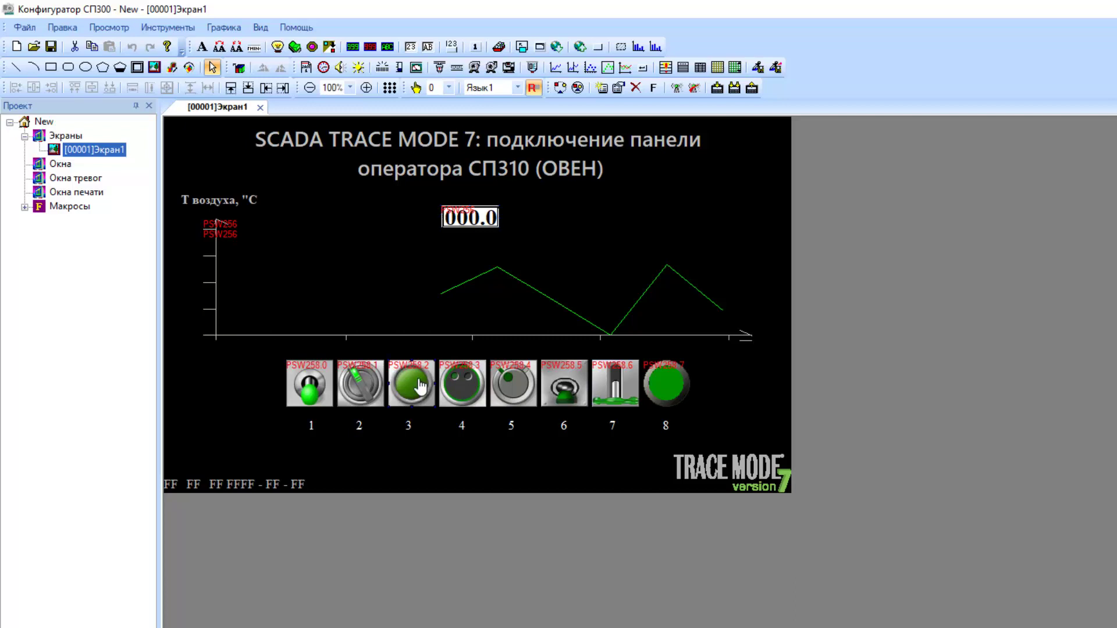
pyautogui.doubleClick(309, 385)
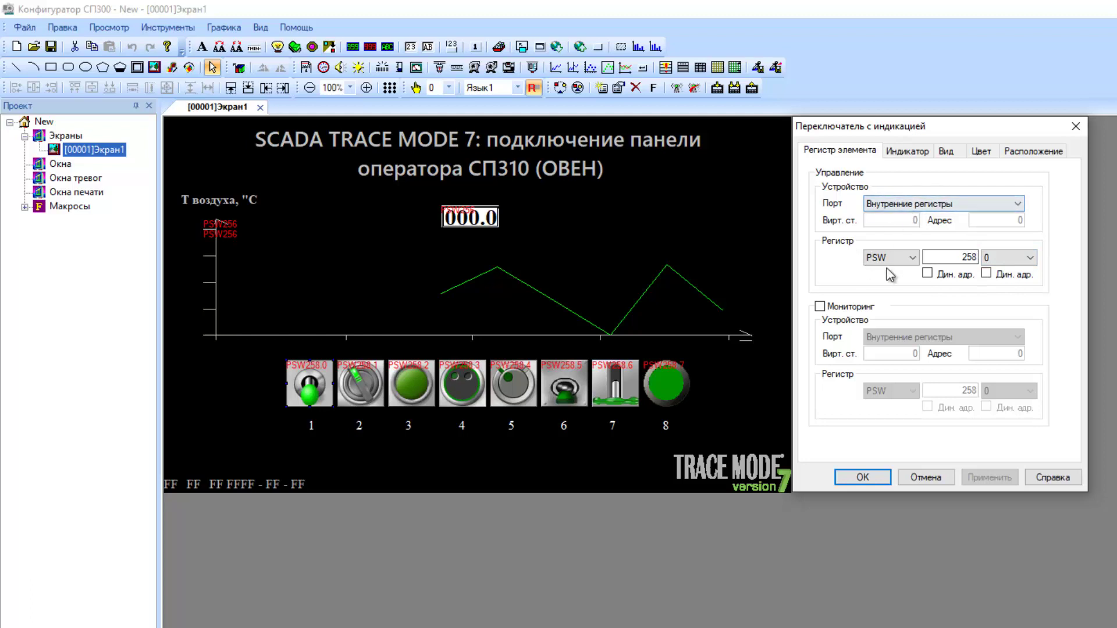
pyautogui.click(926, 478)
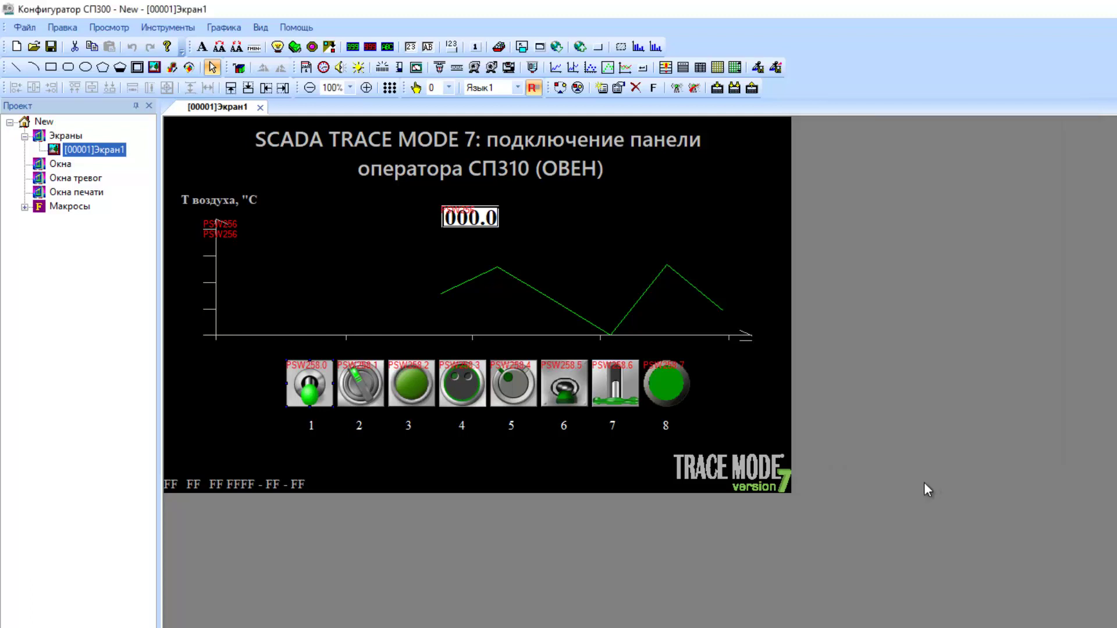
# - Review the panel project's PLC port and network settings, and close the project settings without changes
pyautogui.doubleClick(42, 122)
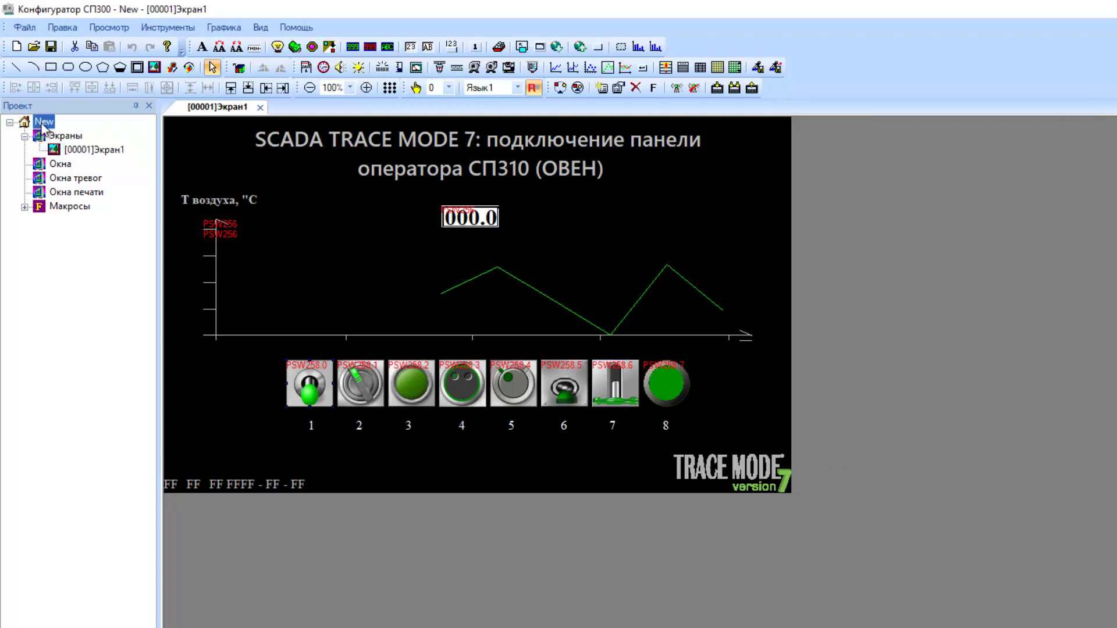
pyautogui.click(741, 233)
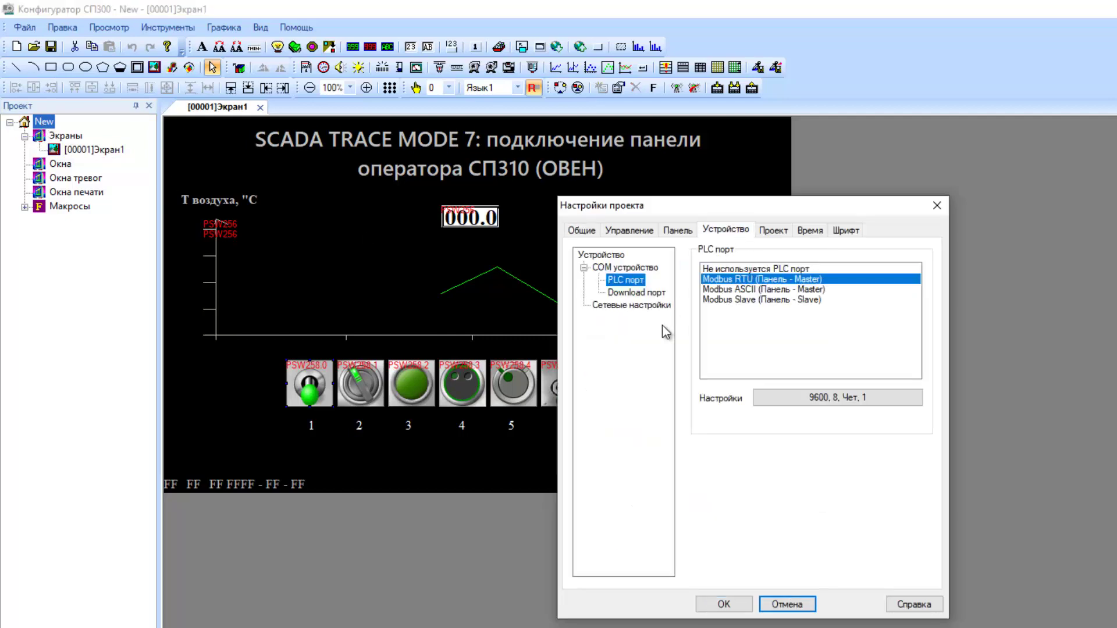
pyautogui.click(654, 307)
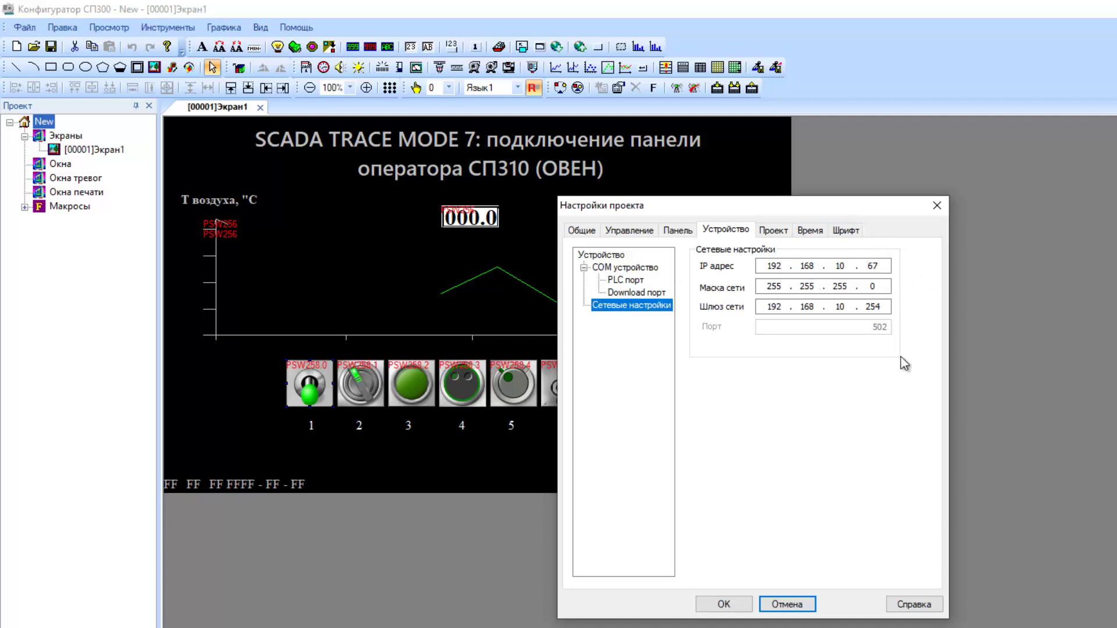
pyautogui.click(784, 605)
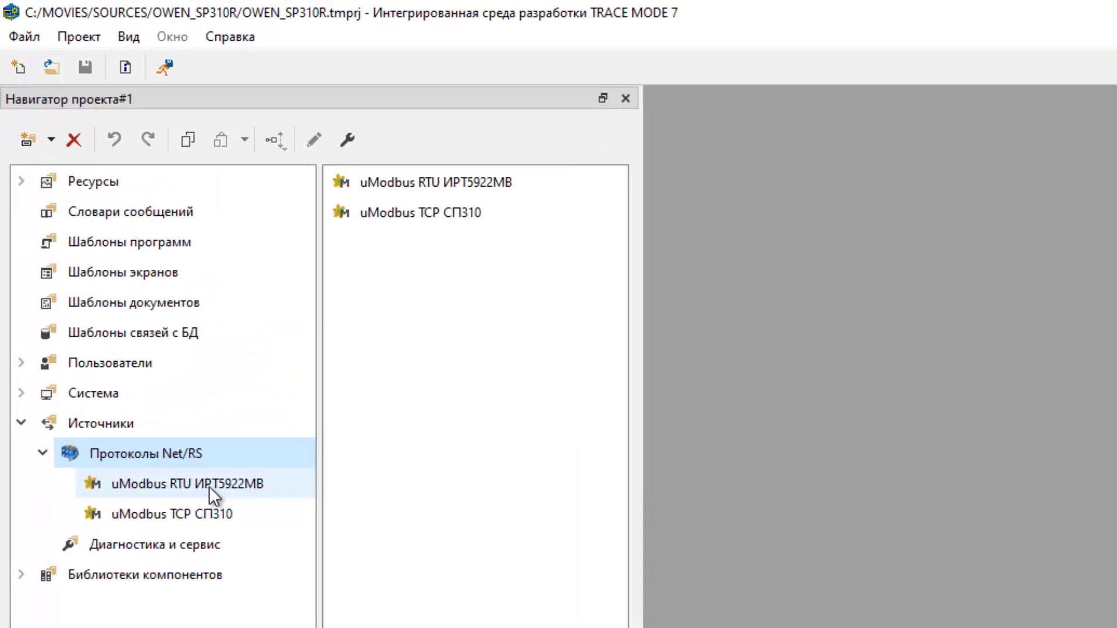
# - Switch to the TRACE MODE 7 development environment and open the uModbus RTU ИРТ5922МВ source group for editing
pyautogui.moveTo(243, 488)
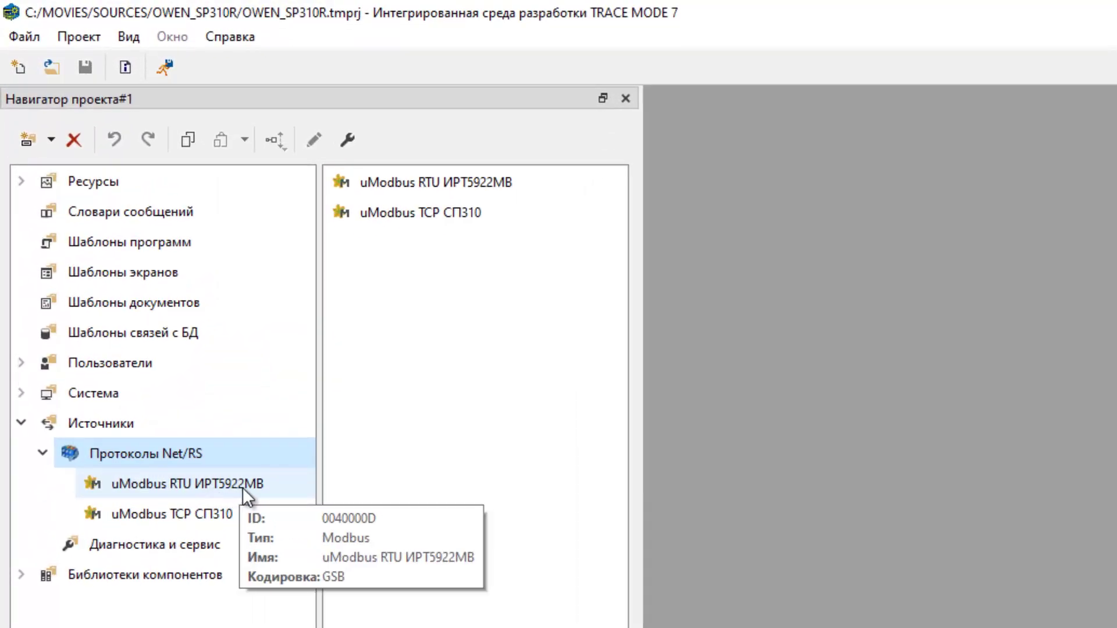
pyautogui.moveTo(188, 519)
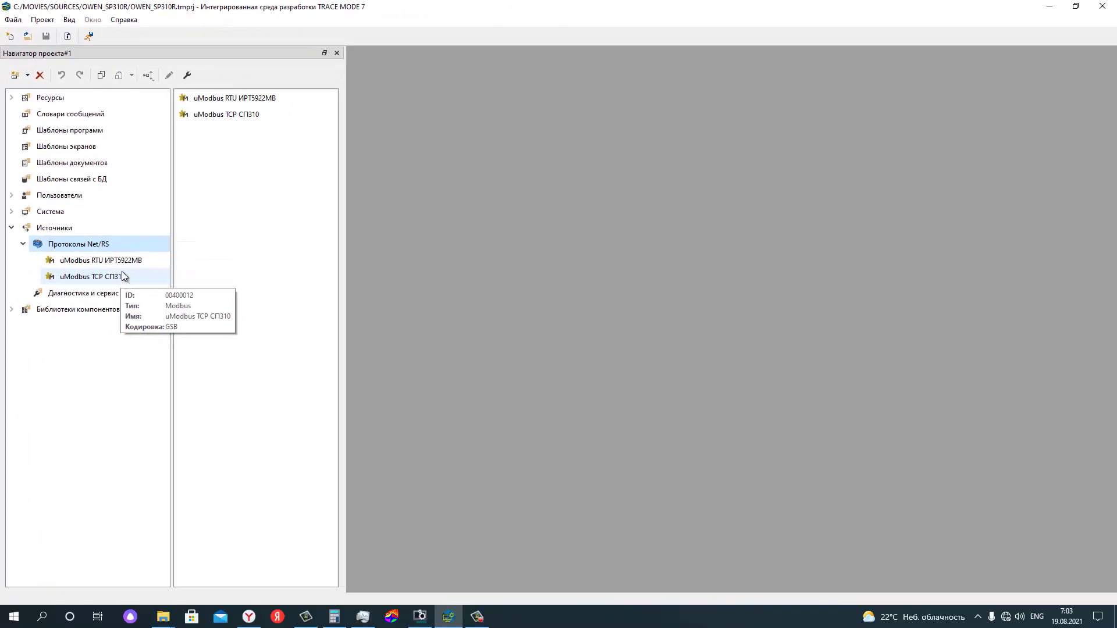
pyautogui.click(123, 264)
pyautogui.rightClick(123, 264)
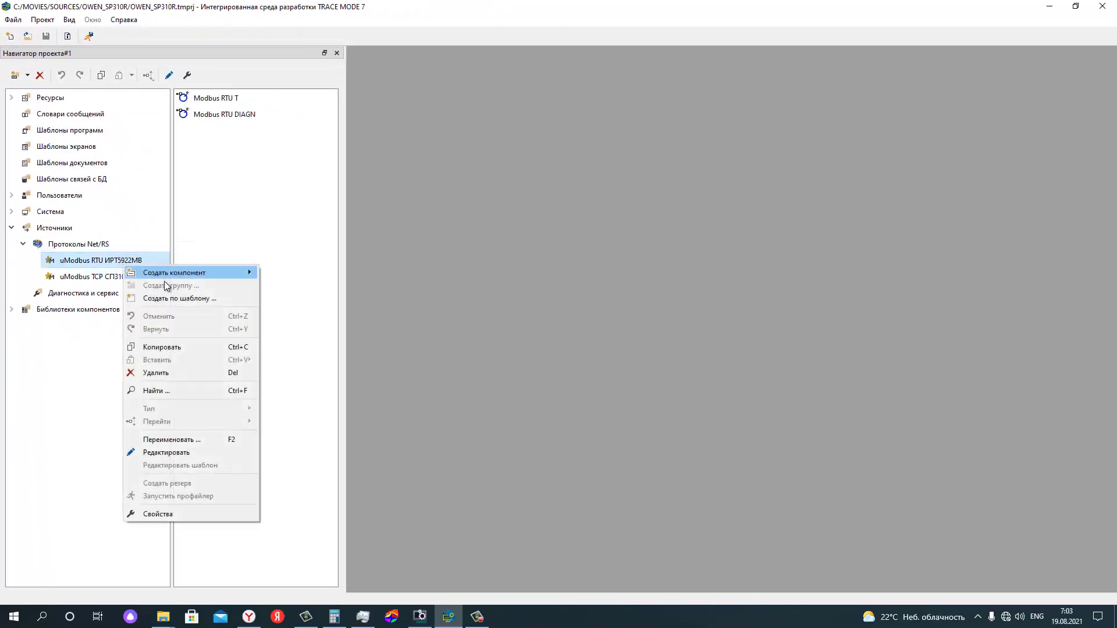
pyautogui.click(200, 454)
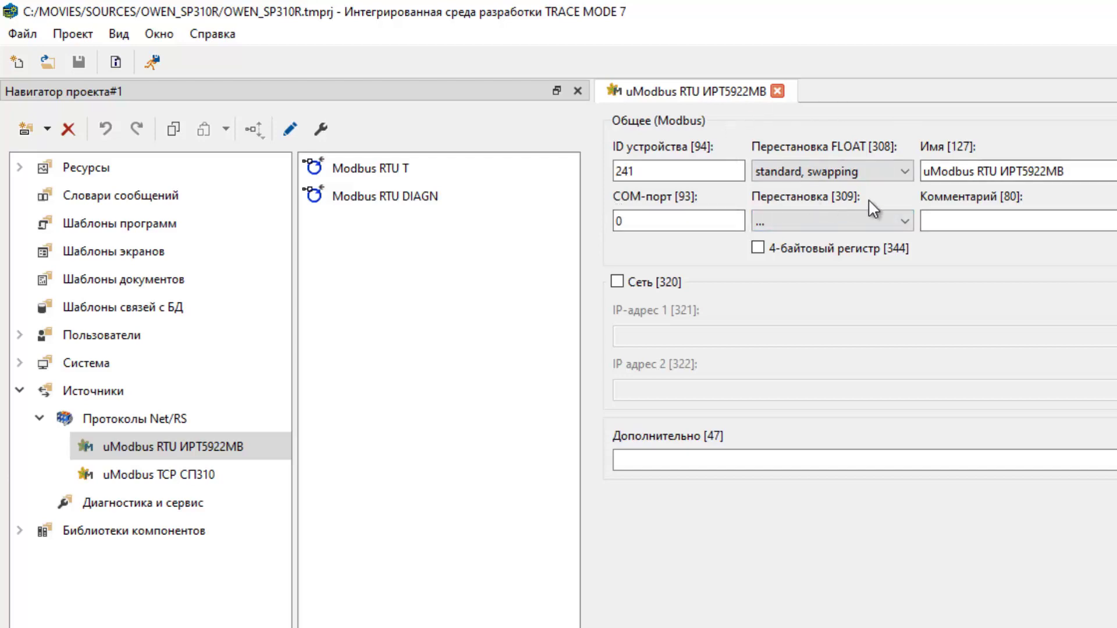
# - Open the Modbus RTU T and Modbus RTU DIAGN sources to review their command, address and channel settings
pyautogui.click(363, 169)
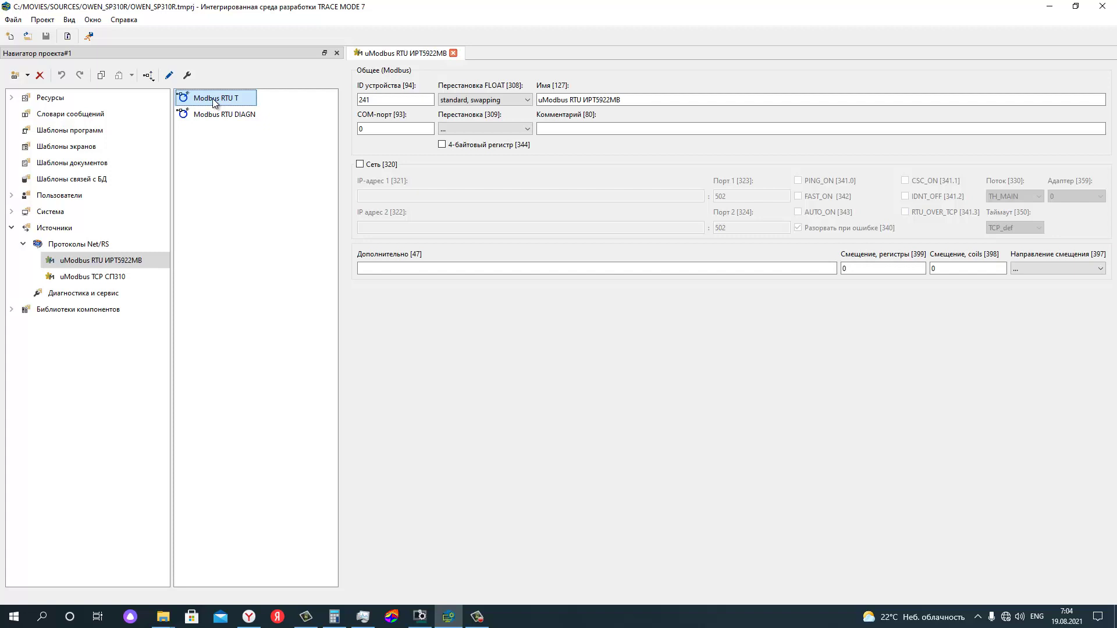
pyautogui.doubleClick(212, 100)
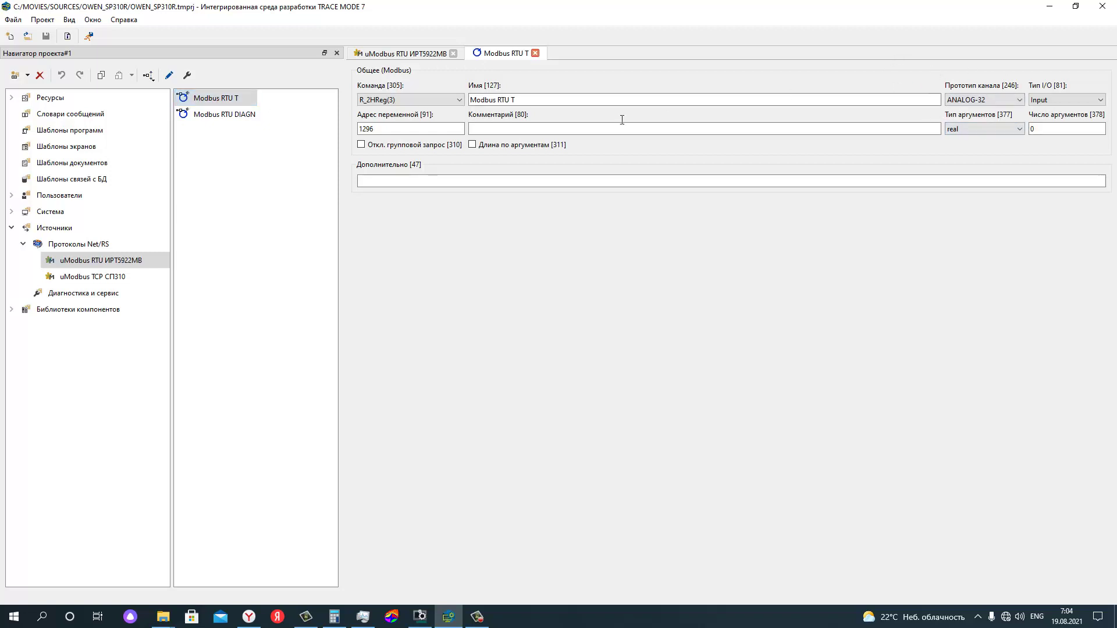
pyautogui.doubleClick(230, 115)
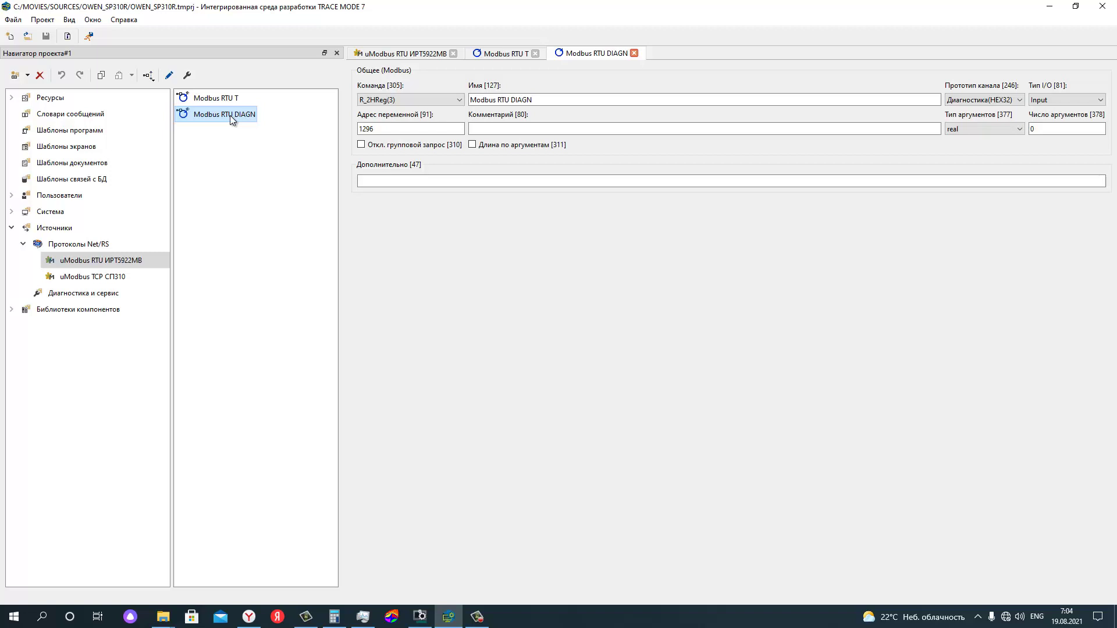
# - Open the uModbus TCP СП310 source group for editing and review its device ID and IP address settings
pyautogui.click(119, 277)
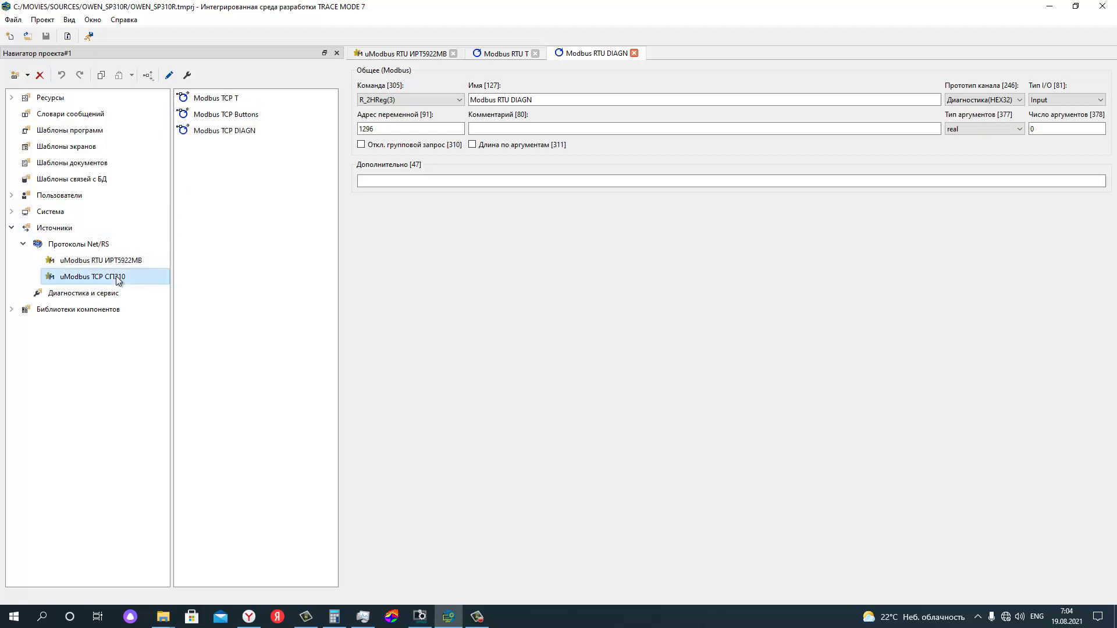
pyautogui.rightClick(117, 277)
pyautogui.click(182, 464)
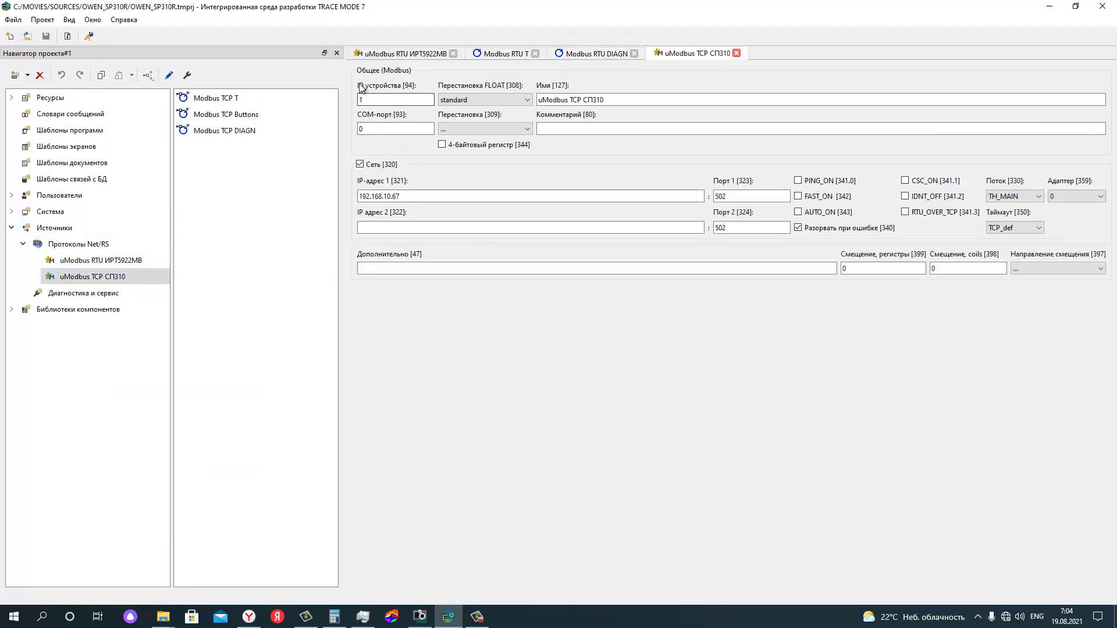
pyautogui.click(365, 197)
# - Open the Modbus TCP T, Modbus TCP Buttons and Modbus TCP DIAGN sources to review their settings
pyautogui.doubleClick(213, 100)
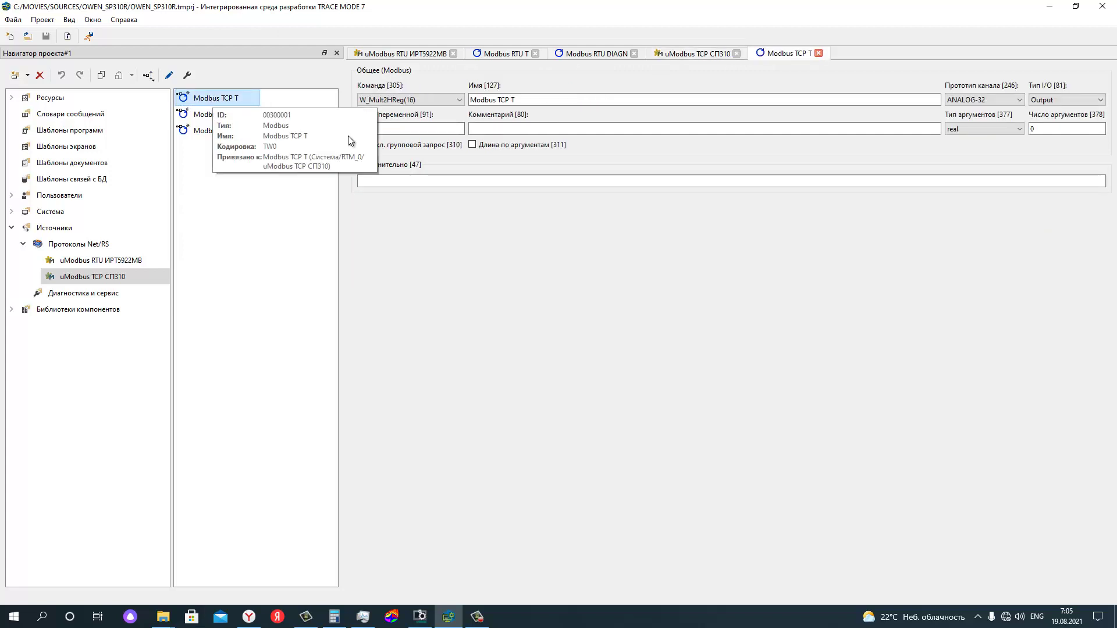
pyautogui.doubleClick(239, 116)
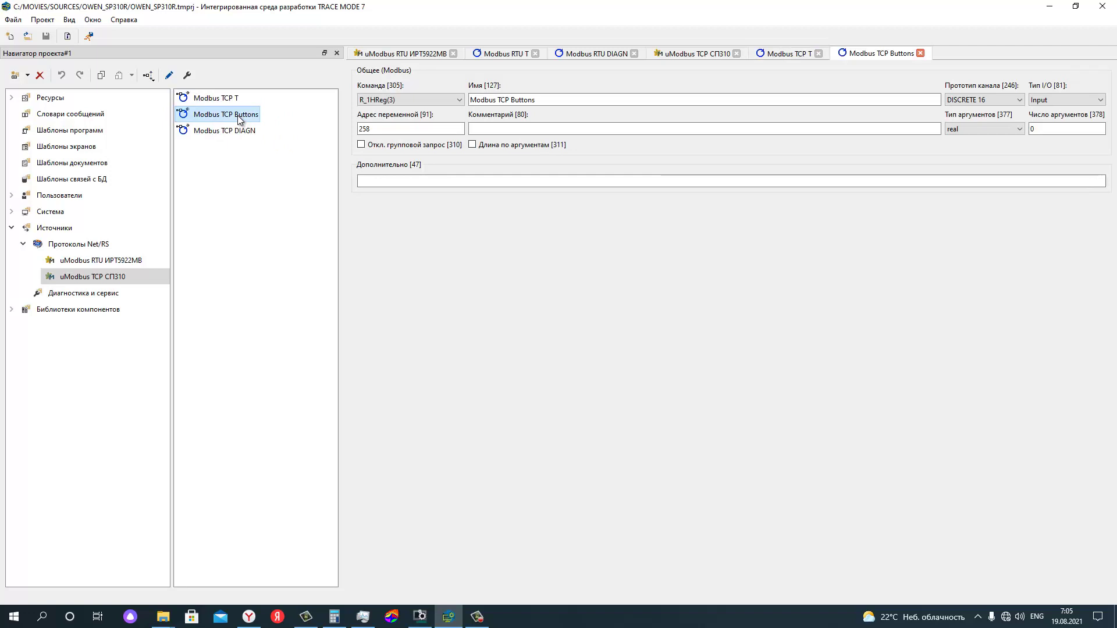
pyautogui.doubleClick(239, 131)
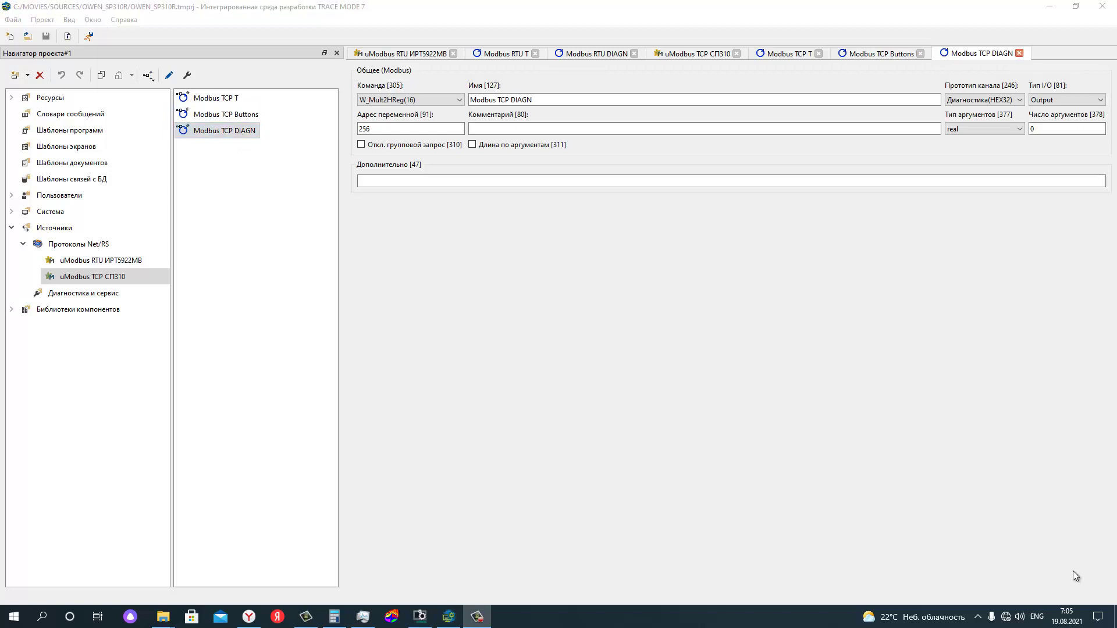
# - Expand the RTM_0 node of the system layer and open COM_порт_1 to review its serial port settings
pyautogui.click(18, 321)
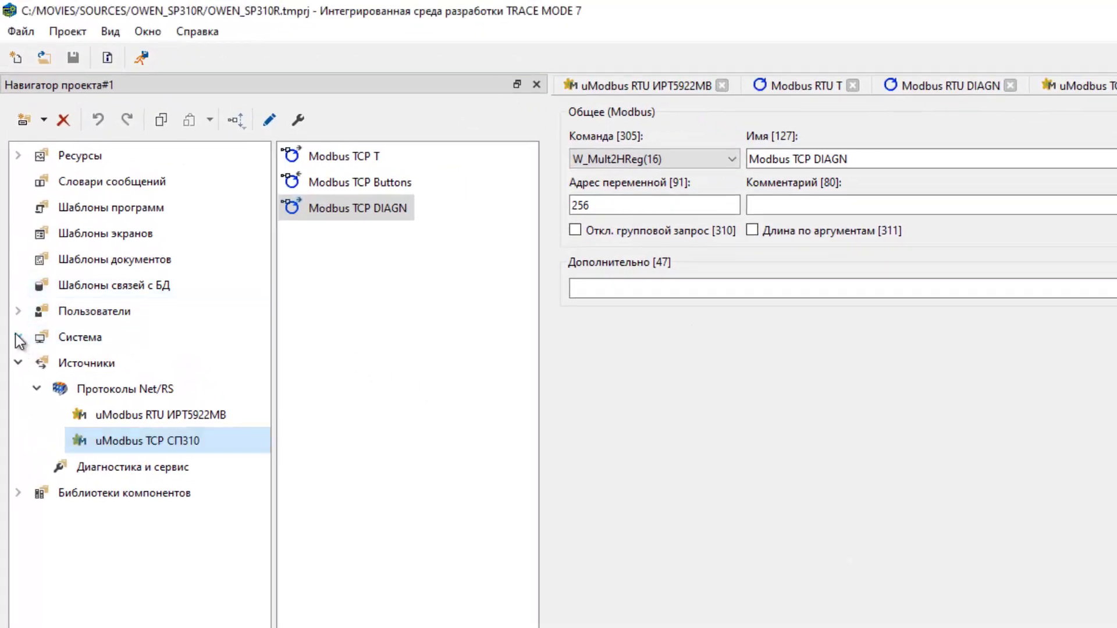
pyautogui.click(36, 362)
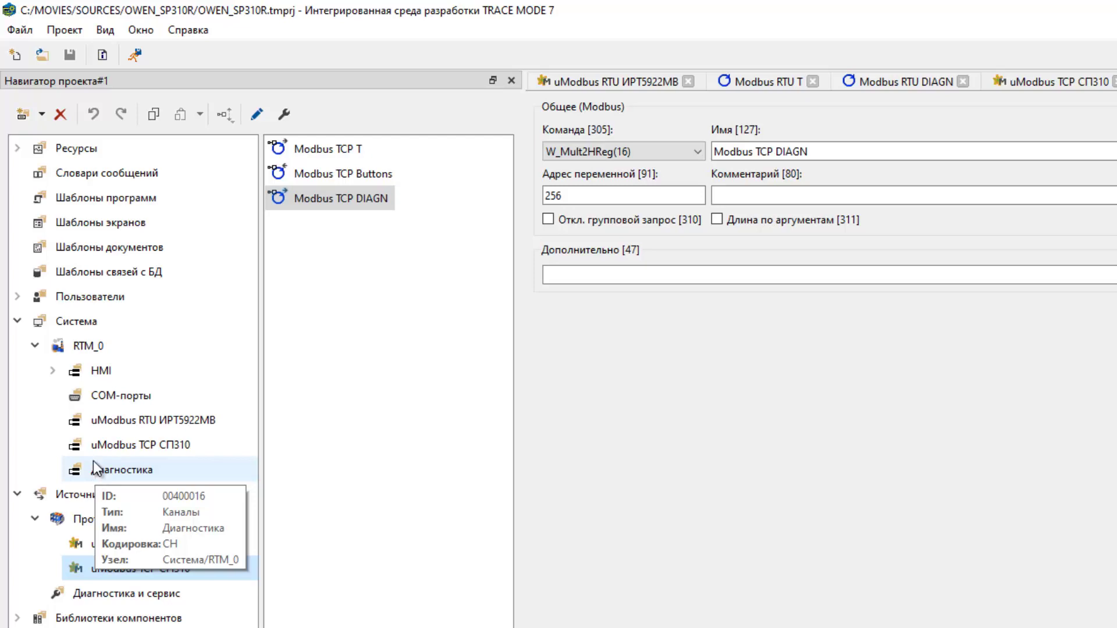
pyautogui.click(131, 397)
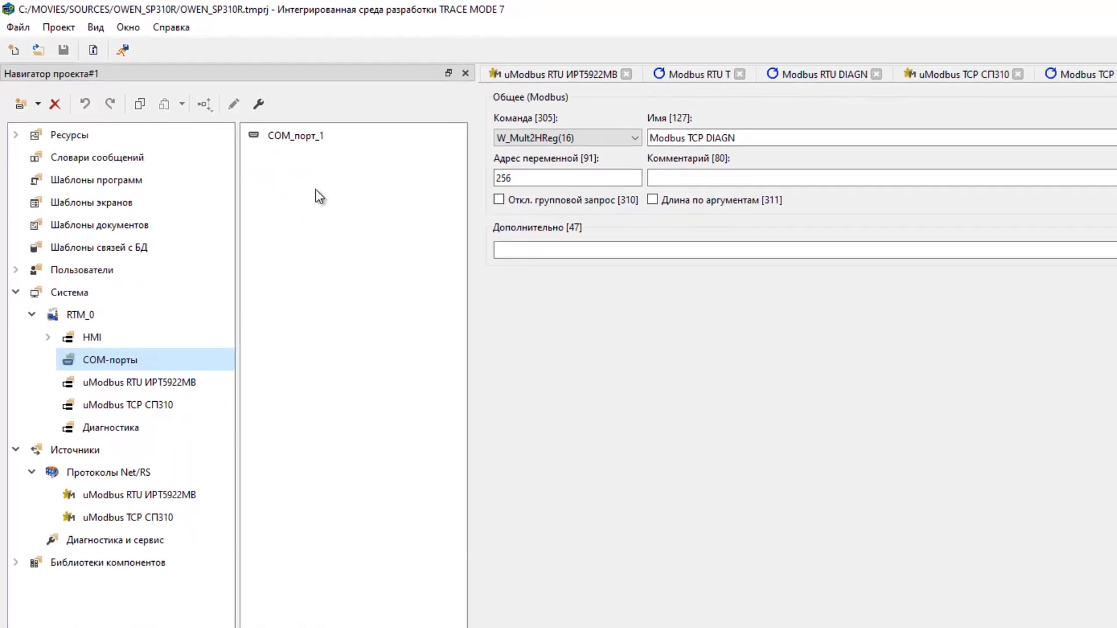
pyautogui.click(332, 150)
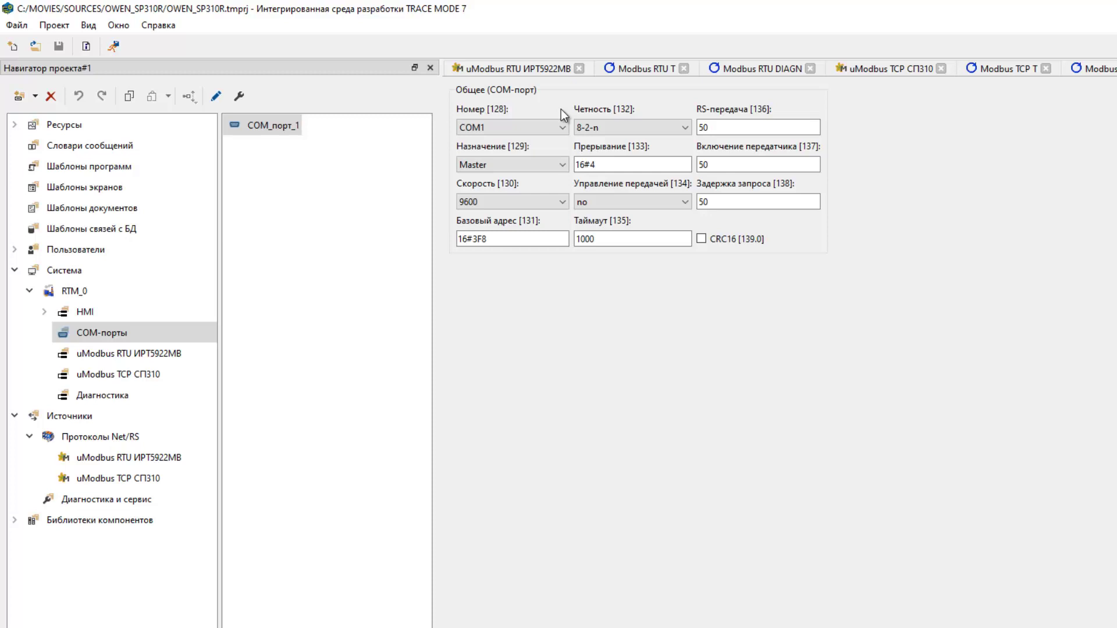
# - Open the SENDER program template to review its code
pyautogui.click(159, 168)
pyautogui.click(274, 125)
pyautogui.doubleClick(275, 124)
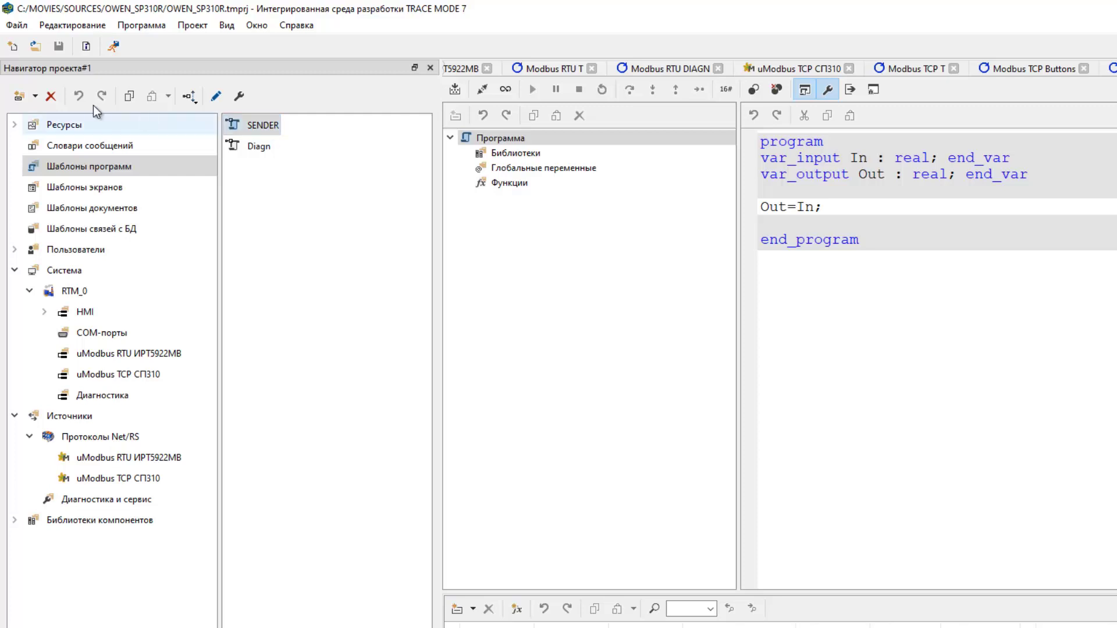
# - Open the Основной экран screen template and look over its full layout
pyautogui.click(81, 187)
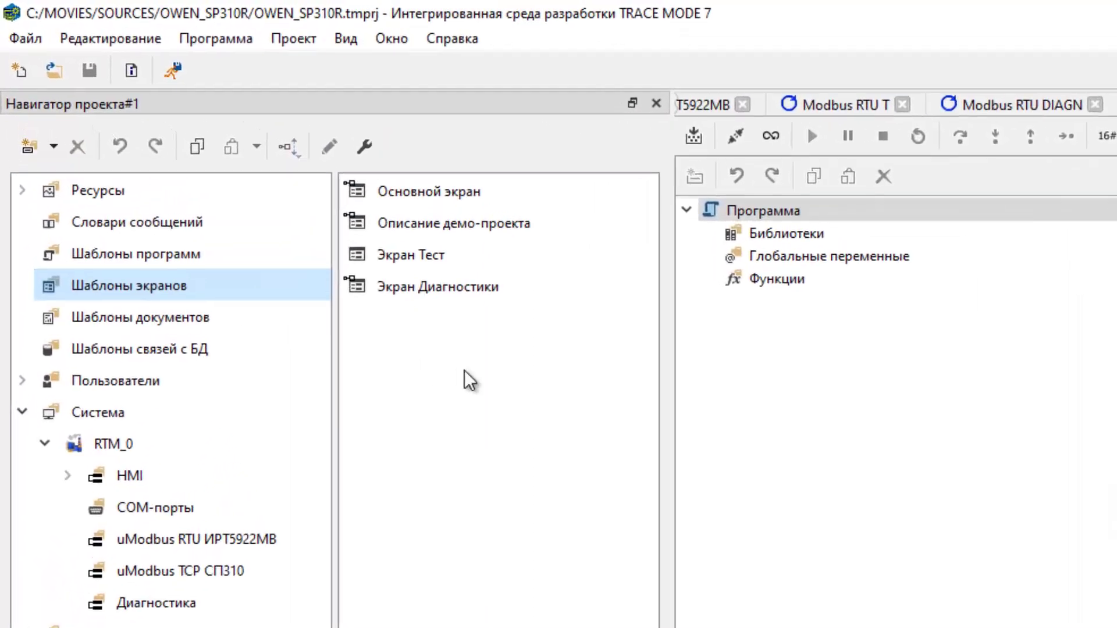
pyautogui.click(465, 191)
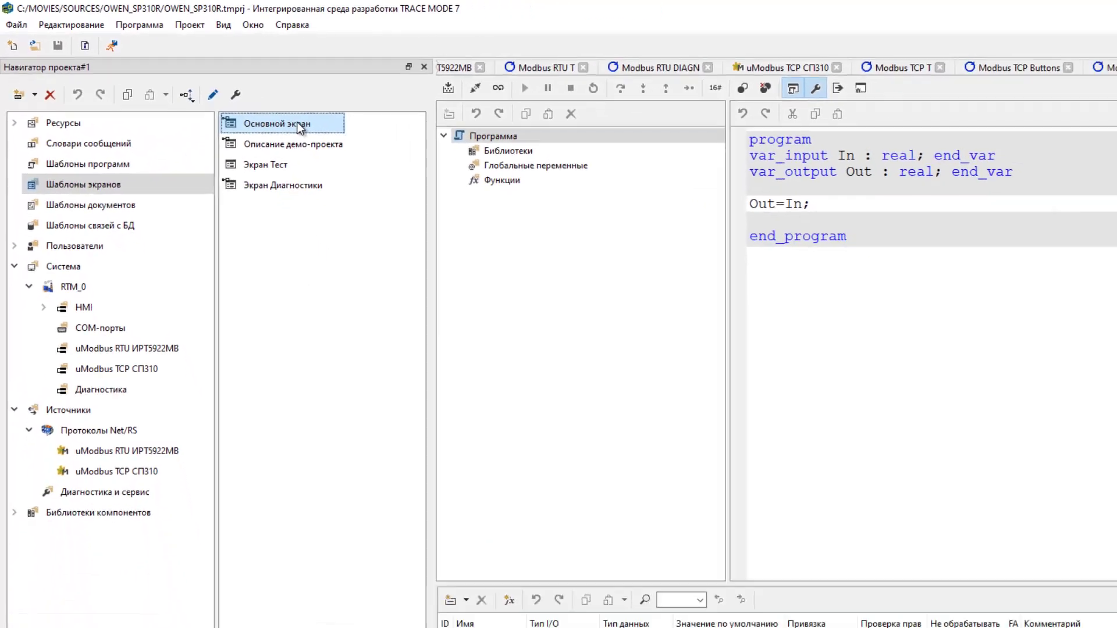
pyautogui.doubleClick(300, 128)
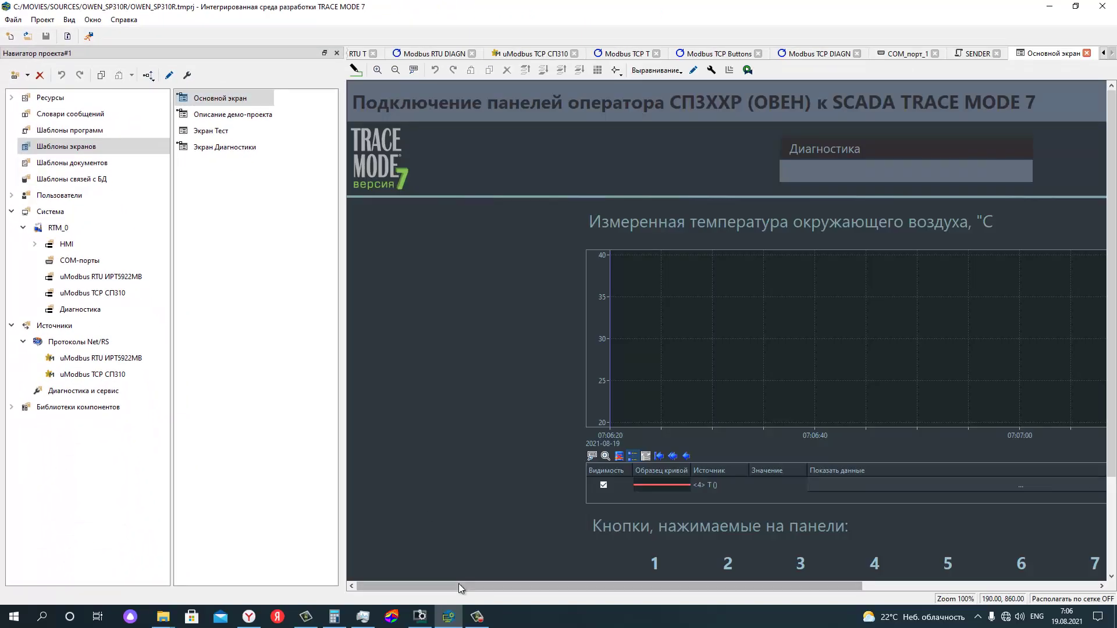
pyautogui.moveTo(458, 584); pyautogui.dragTo(749, 627)
pyautogui.moveTo(647, 625)
pyautogui.mouseDown()
pyautogui.moveTo(477, 561)
pyautogui.moveTo(503, 586)
pyautogui.moveTo(490, 586)
pyautogui.mouseUp()
pyautogui.scroll(-3, 490, 441)
pyautogui.scroll(3, 490, 441)
# - Open the Описание демо-проекта and Экран Диагностики screen templates for review
pyautogui.doubleClick(256, 115)
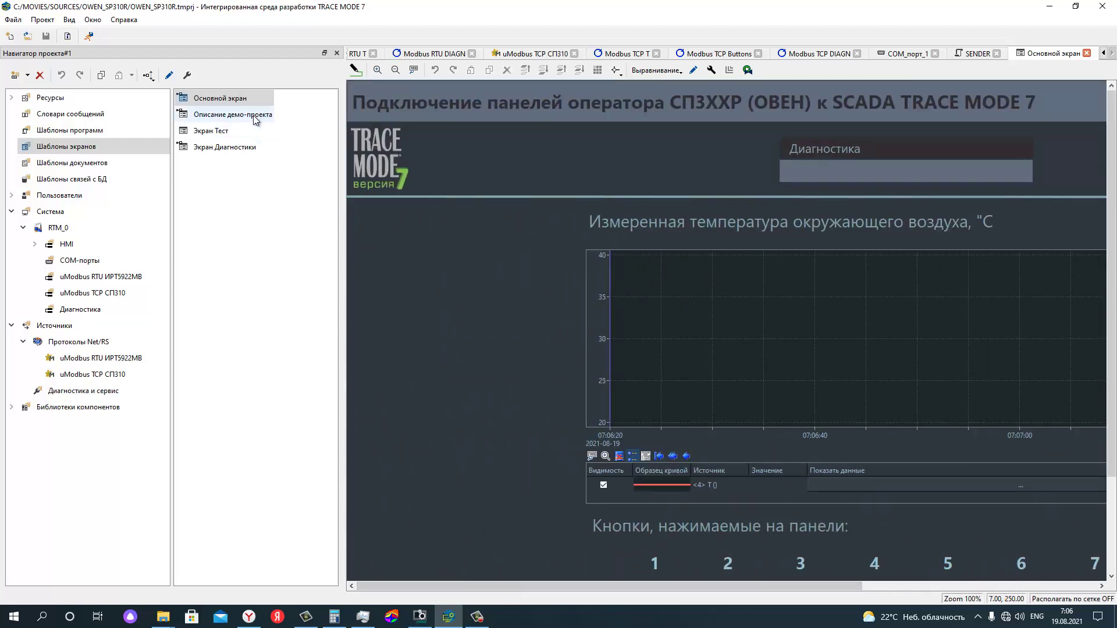
pyautogui.doubleClick(233, 150)
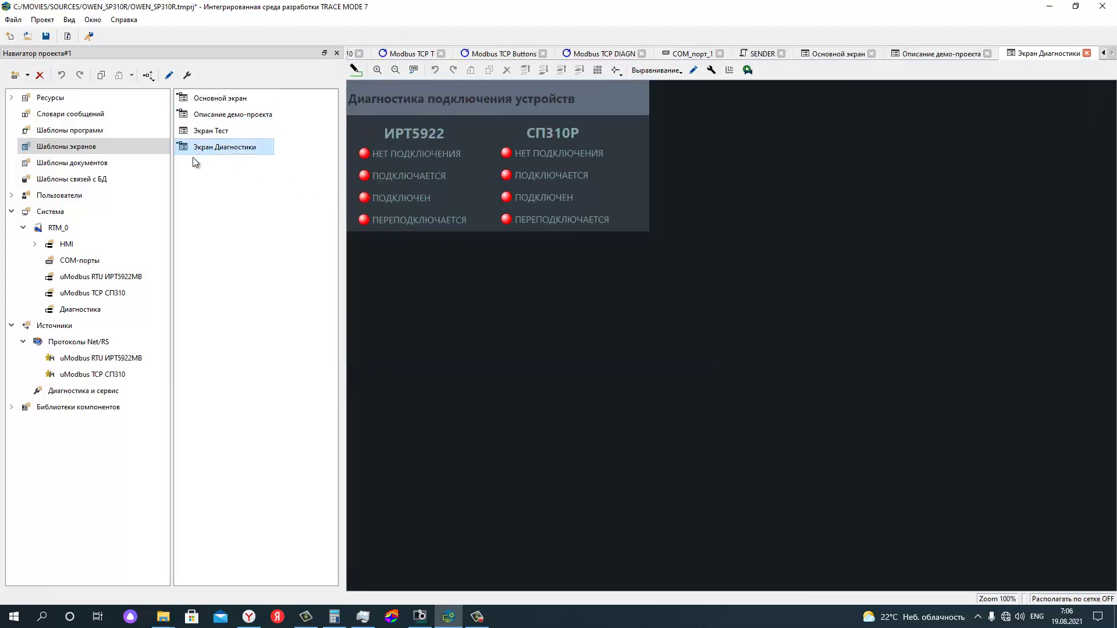
# - Open the Description channel in the HMI group of RTM_0 to review its call type and parameters
pyautogui.click(139, 244)
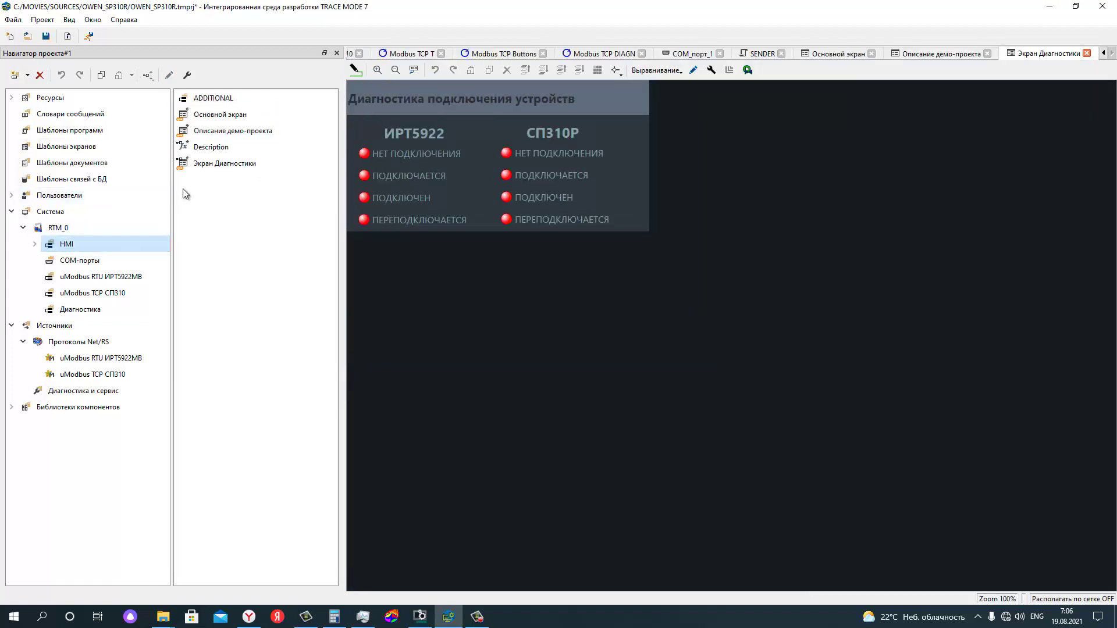
pyautogui.click(212, 147)
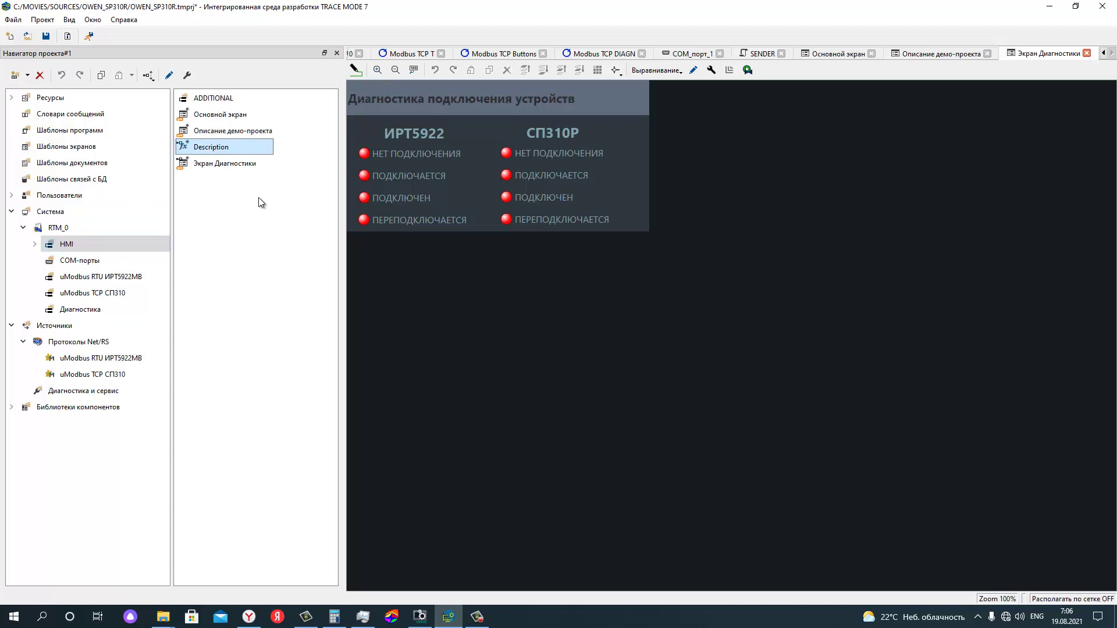
pyautogui.doubleClick(222, 149)
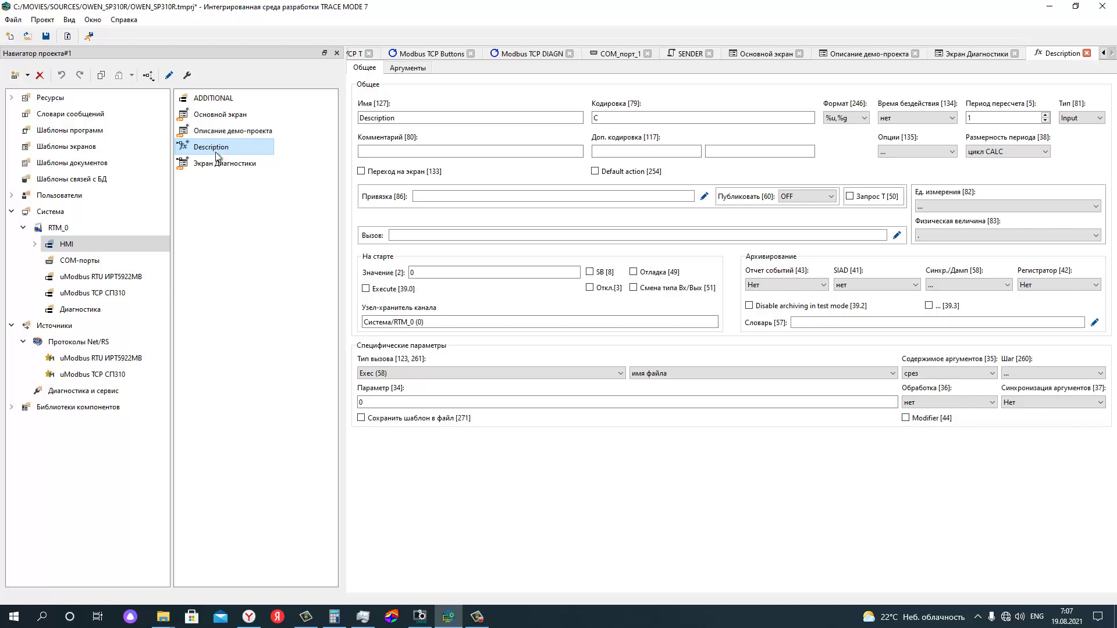
# - Select the Описание демо-проекта channel and save the OWEN_SP310R project for runtime
pyautogui.click(228, 134)
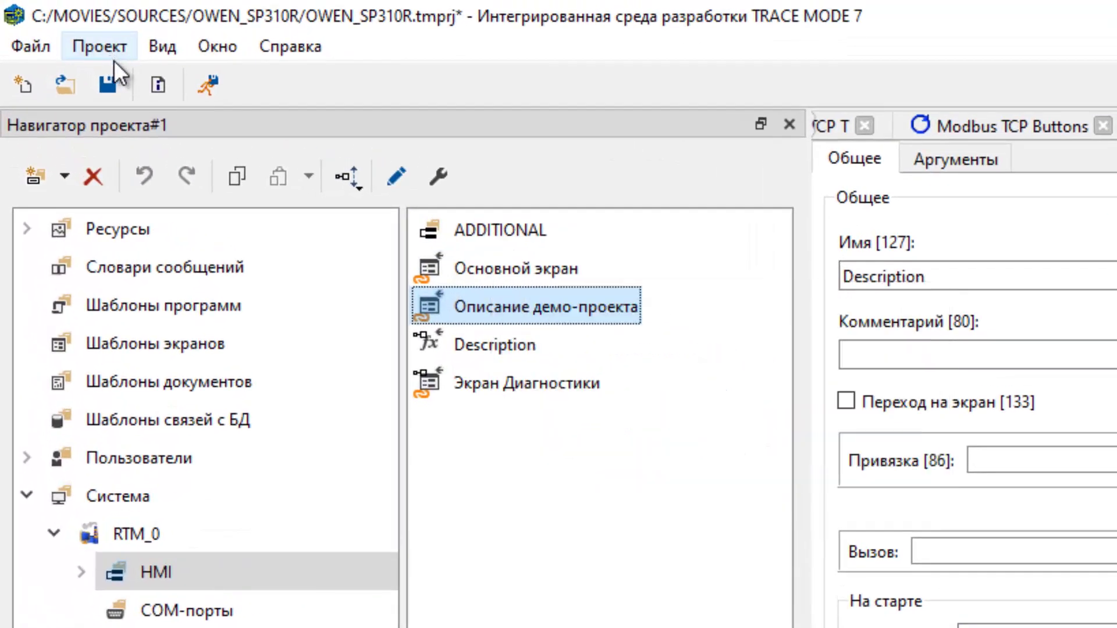
pyautogui.click(198, 79)
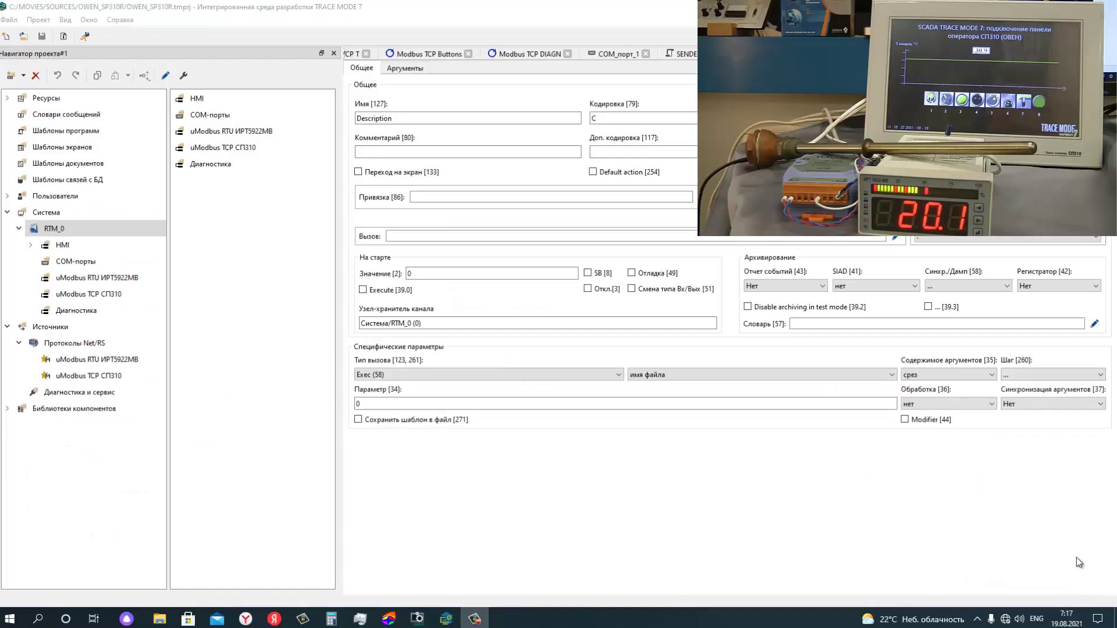
# - Launch the RTM_0 node from the project in the IDE.RTM runtime and start its execution
pyautogui.rightClick(75, 229)
pyautogui.click(174, 460)
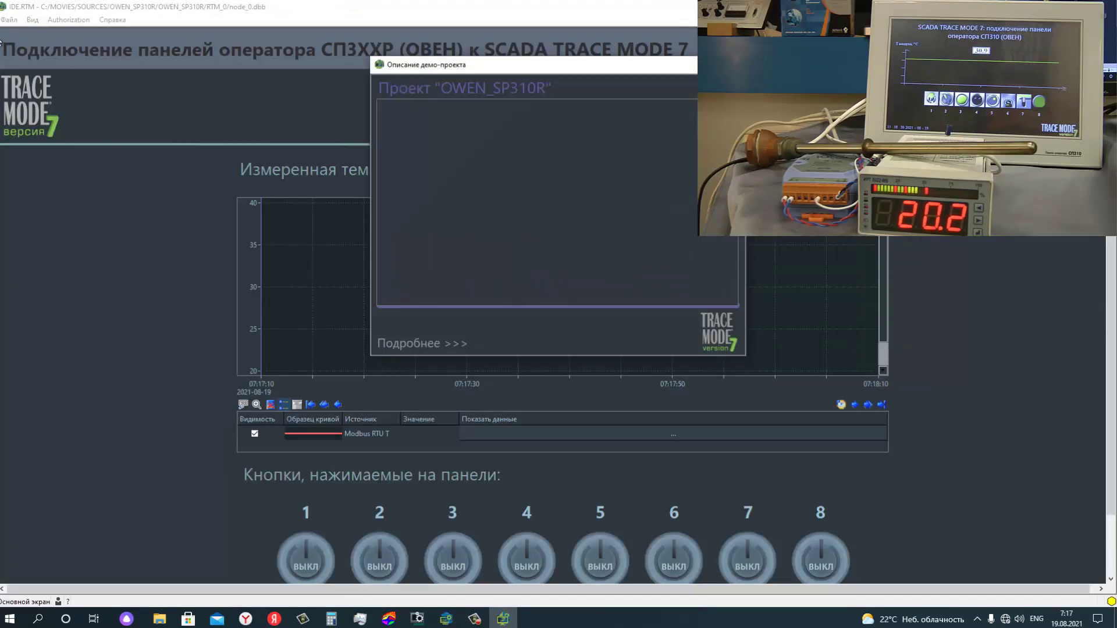
pyautogui.click(9, 20)
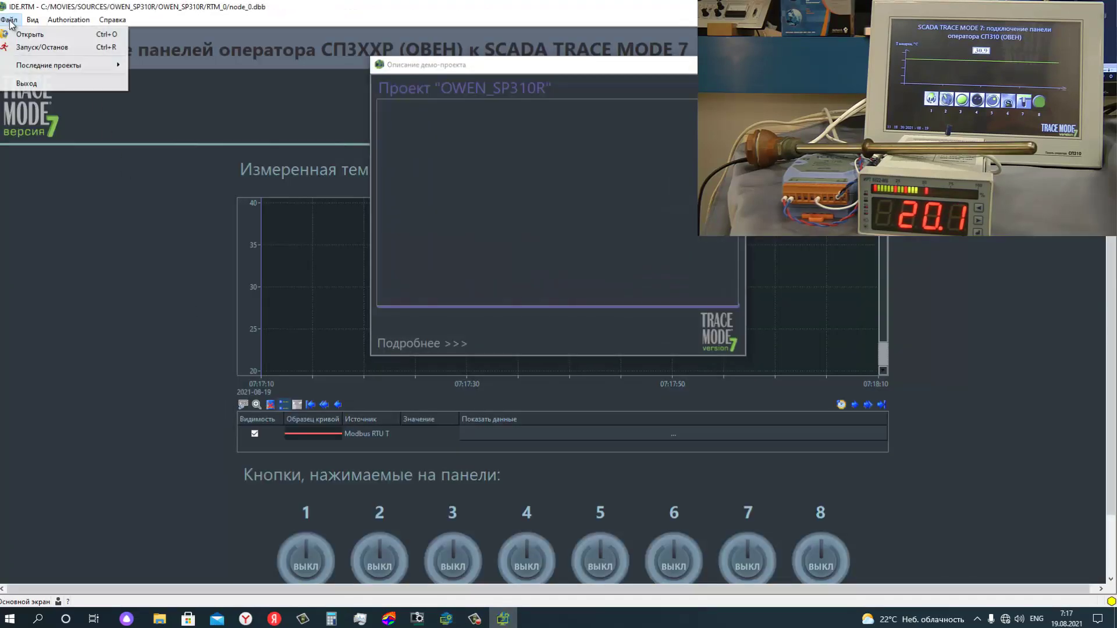
pyautogui.click(38, 34)
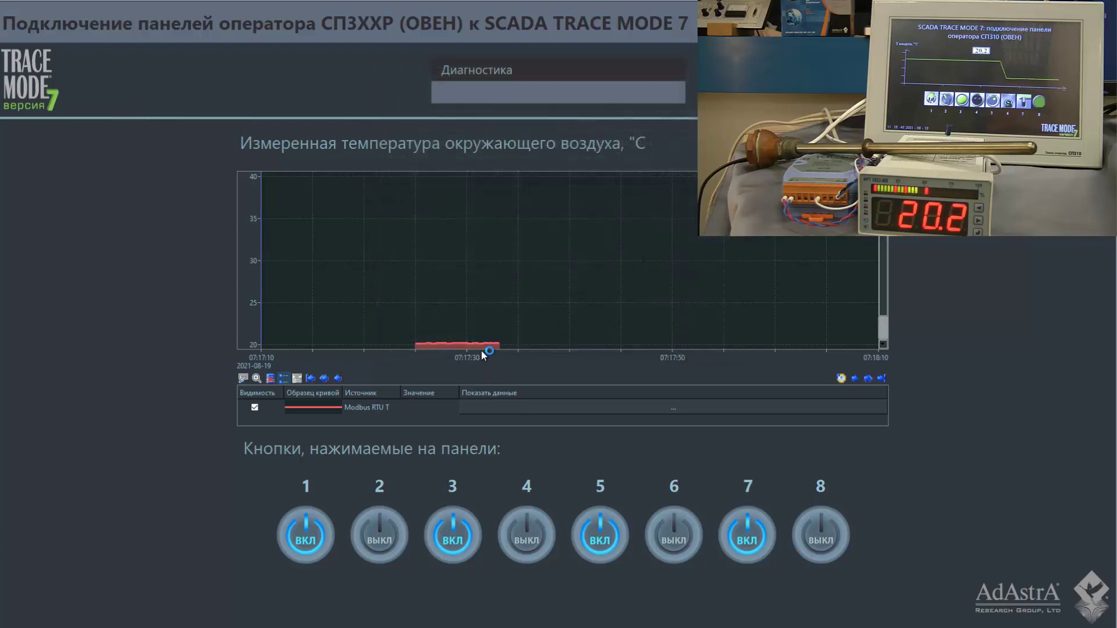
# - Read the Modbus RTU T value at a point on the temperature trend, and check the device connection diagnostics before closing their window
pyautogui.click(487, 329)
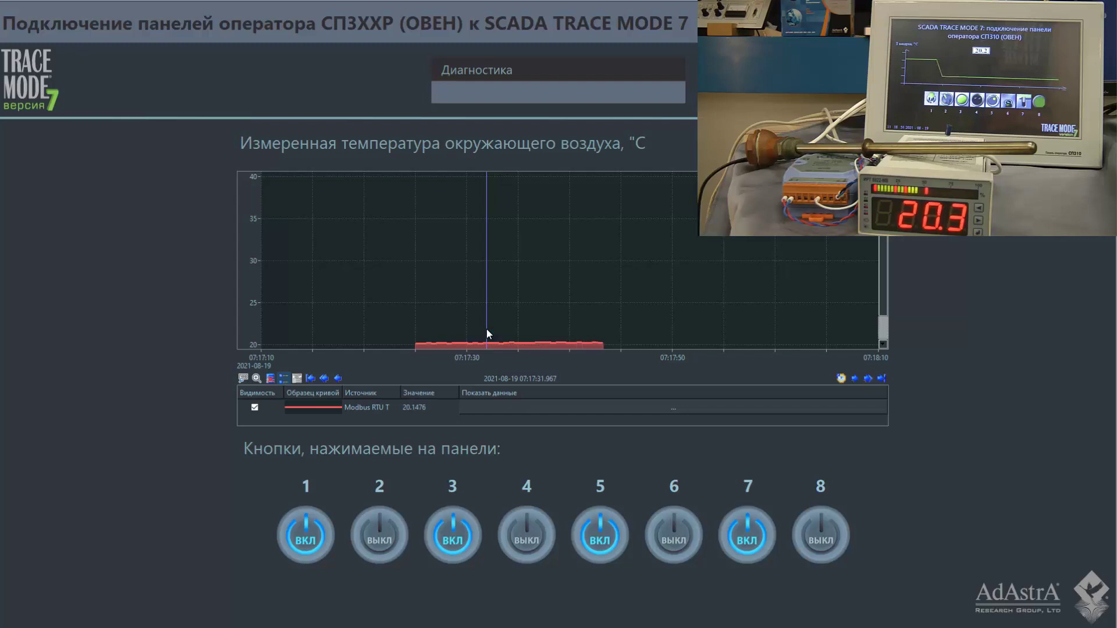
pyautogui.click(497, 72)
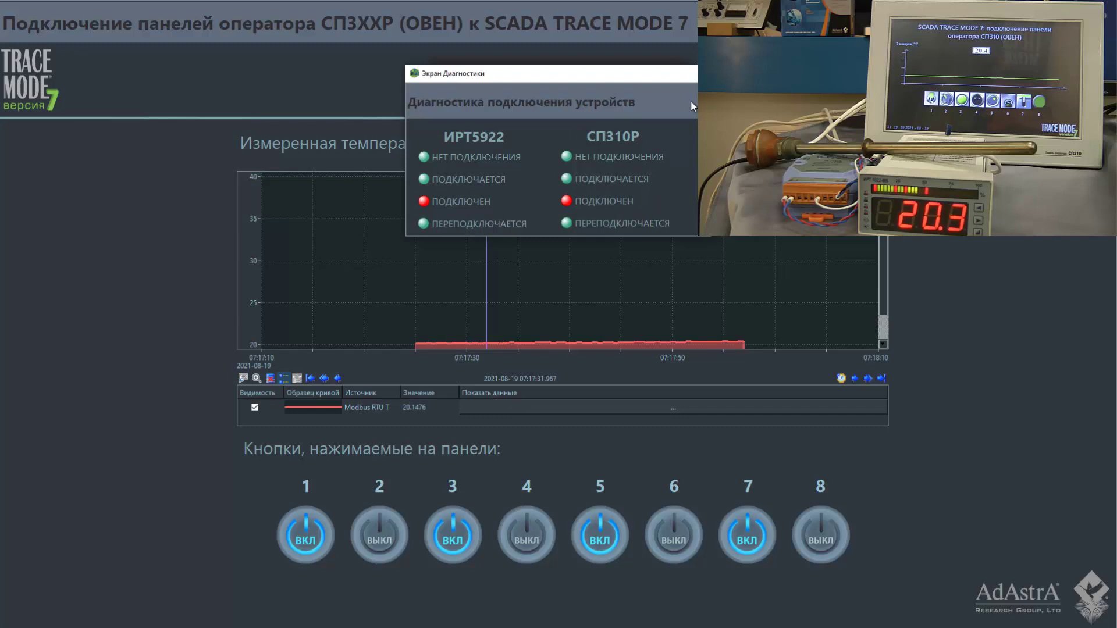
pyautogui.click(695, 73)
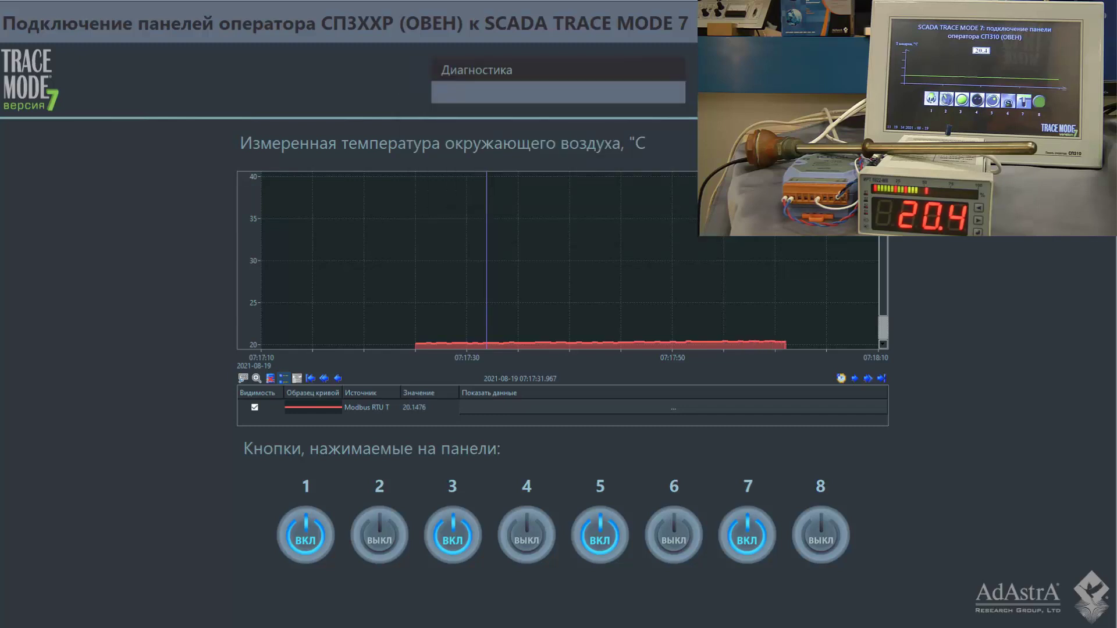